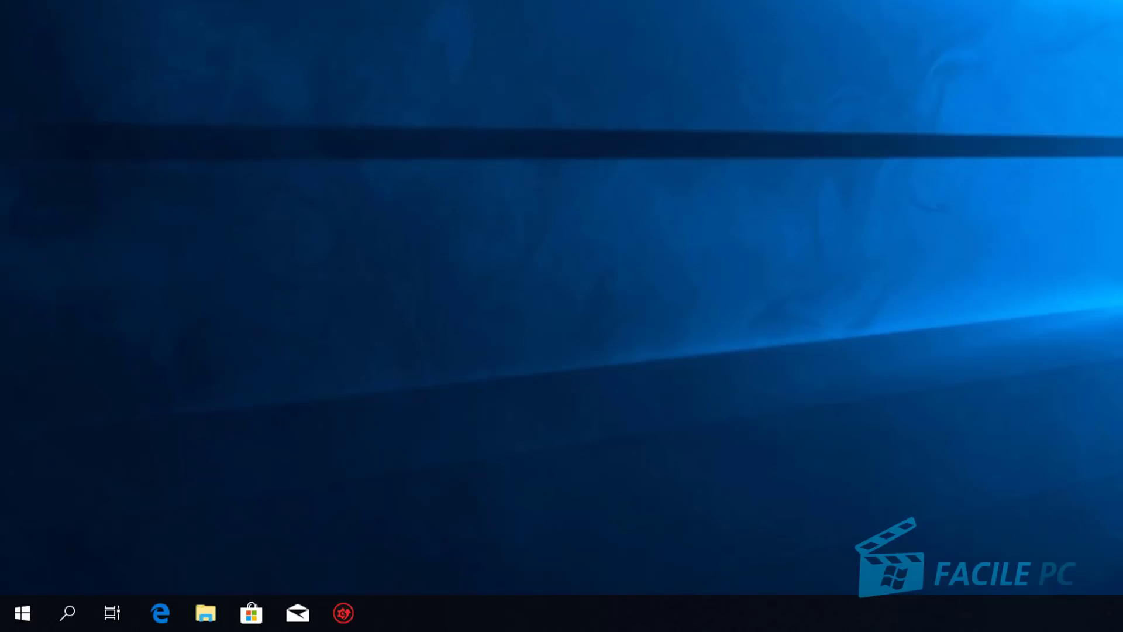
# - Search Windows for "defender" and open Centre de sécurité Windows Defender
pyautogui.click(68, 615)
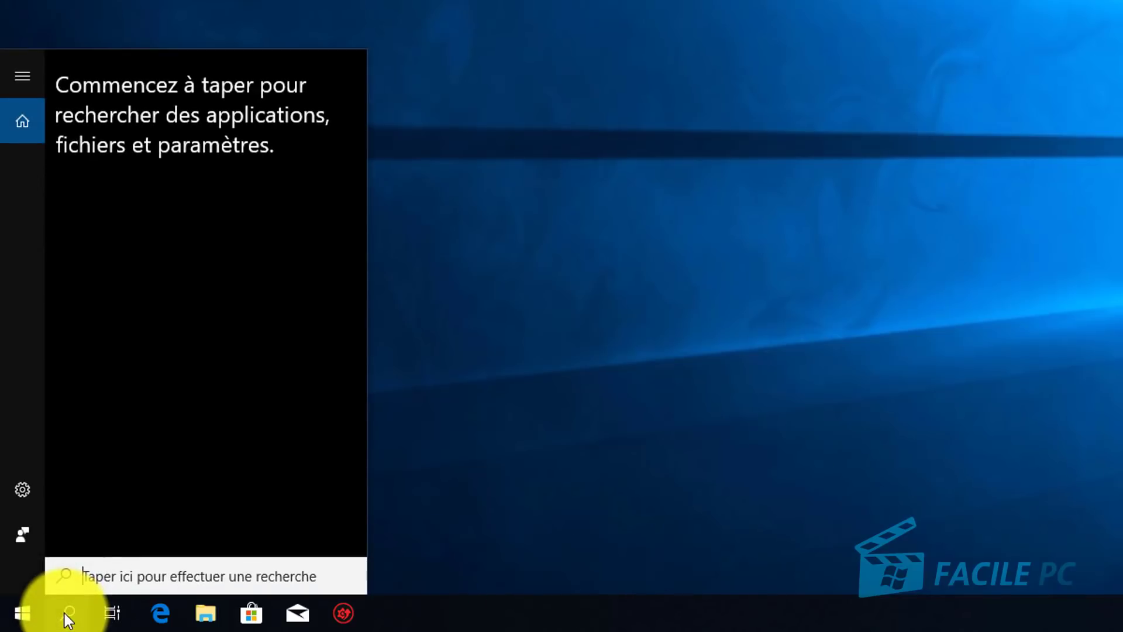
pyautogui.write('defe')
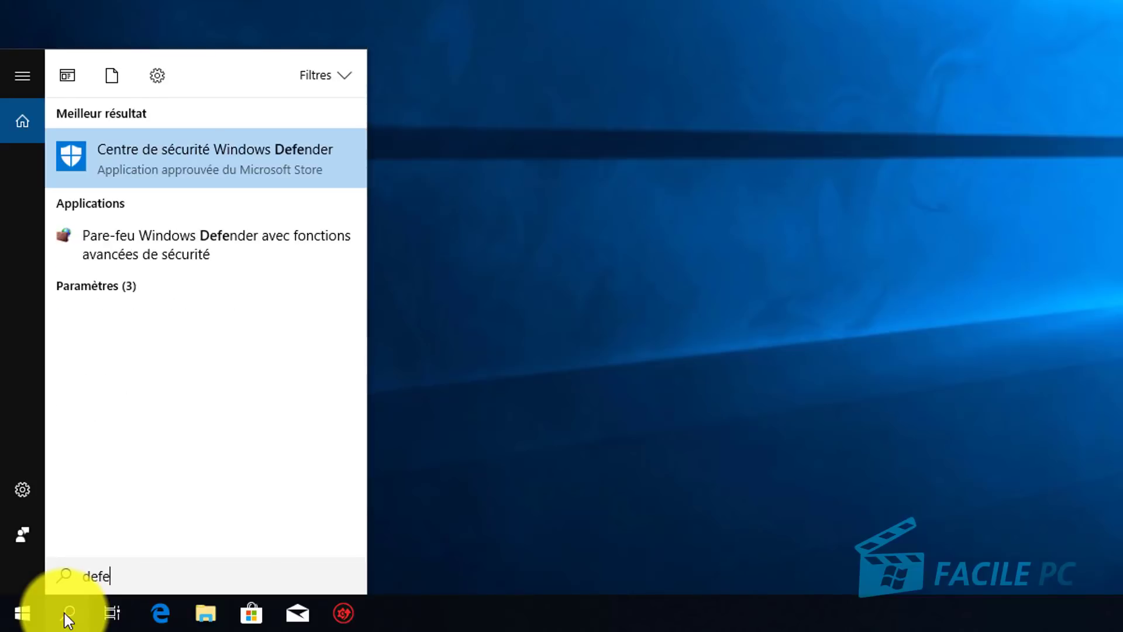
pyautogui.write('nder')
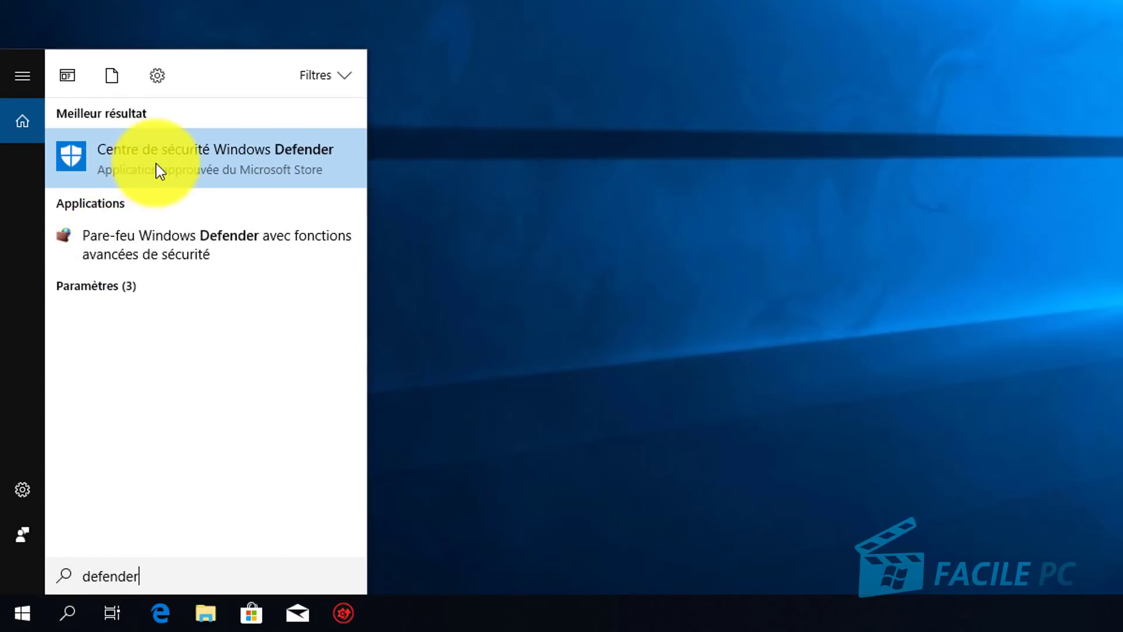
pyautogui.click(236, 160)
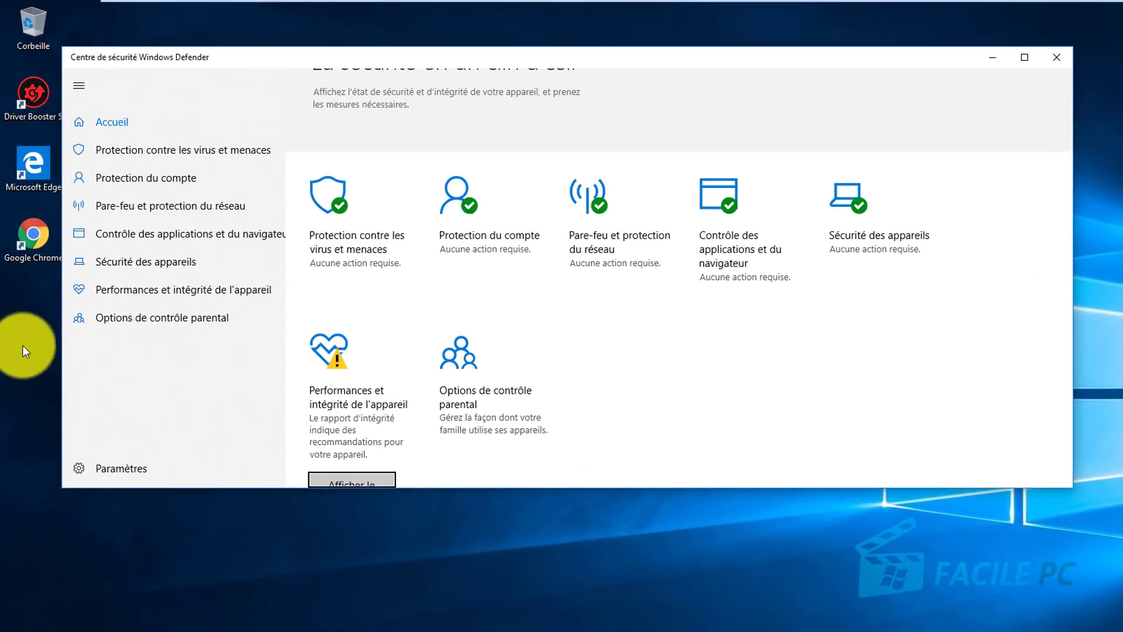
pyautogui.click(304, 351)
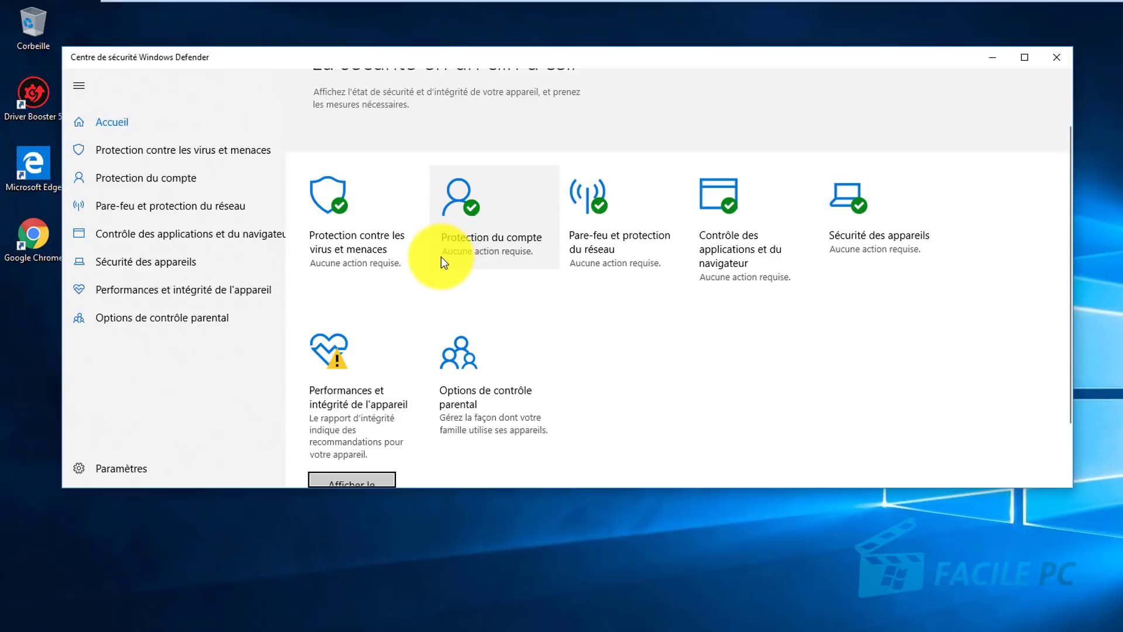
# - Start an advanced Analyse complète scan from the virus and threat protection page and cancel it
pyautogui.click(132, 150)
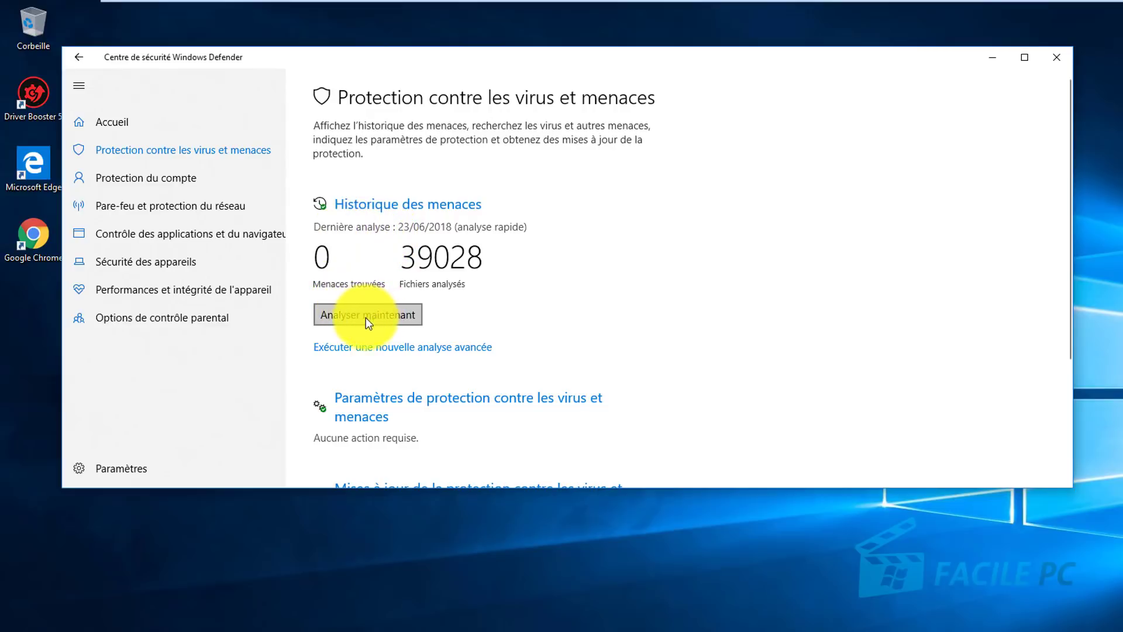
pyautogui.click(383, 348)
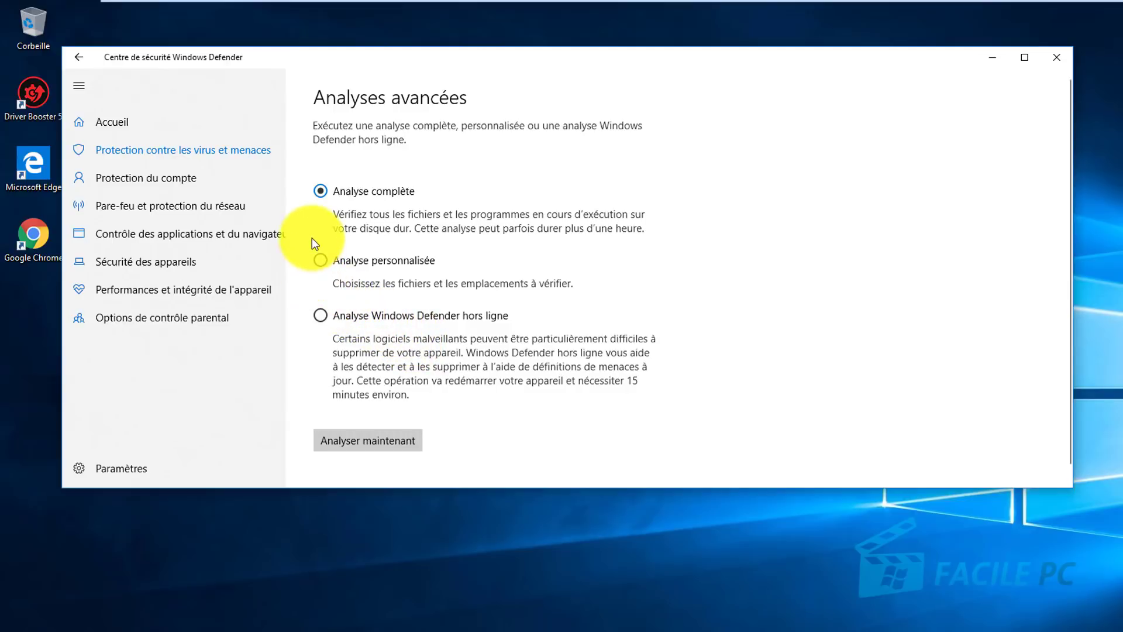
pyautogui.click(393, 440)
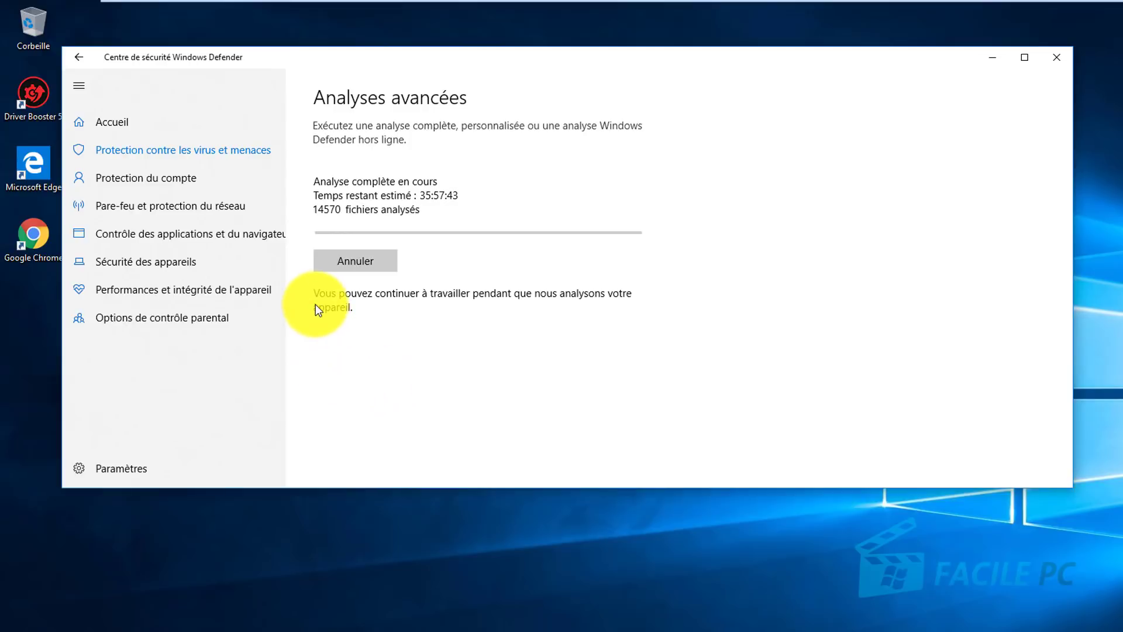
pyautogui.click(338, 261)
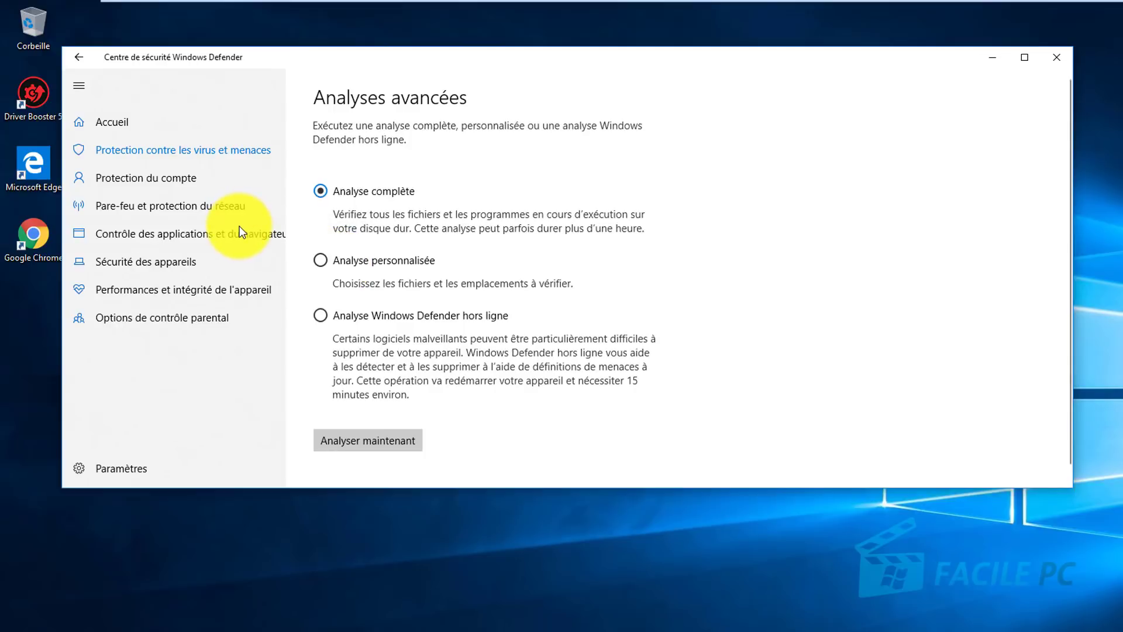
# - Open the sign-in options from the Windows Hello section of account protection and view the choices for requiring sign-in after absence
pyautogui.click(131, 177)
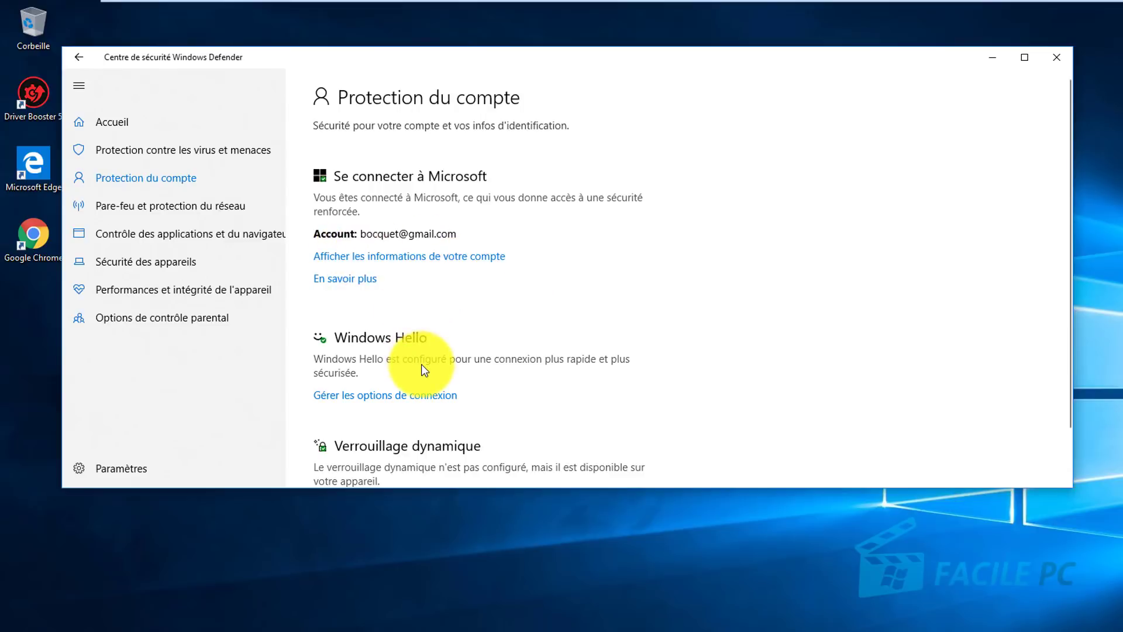
pyautogui.scroll(-1, 424, 370)
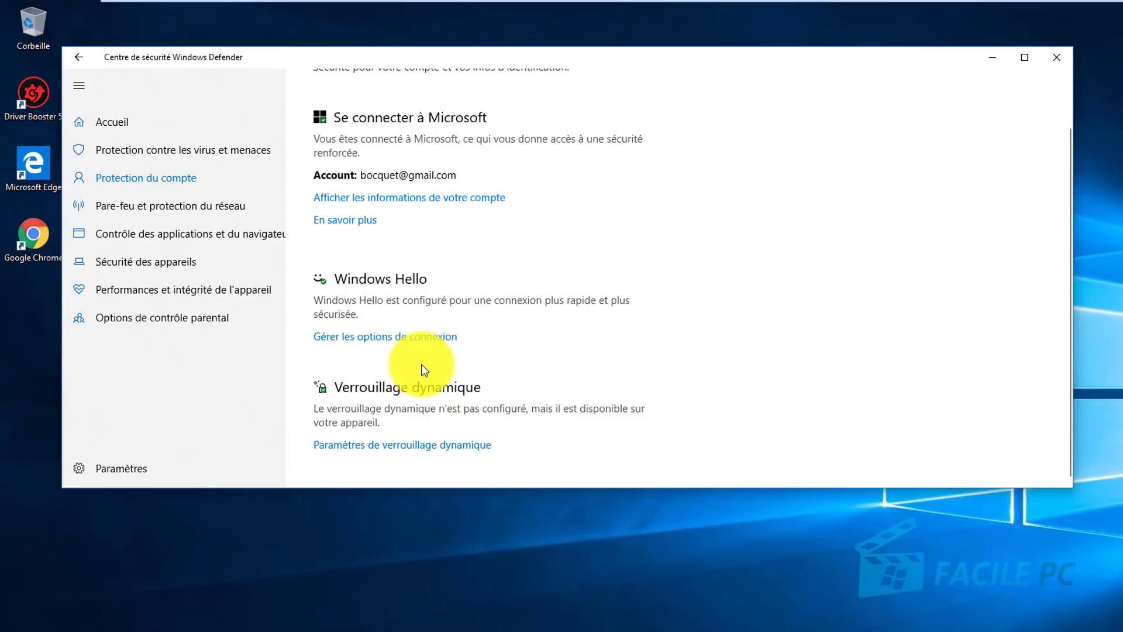
pyautogui.click(373, 339)
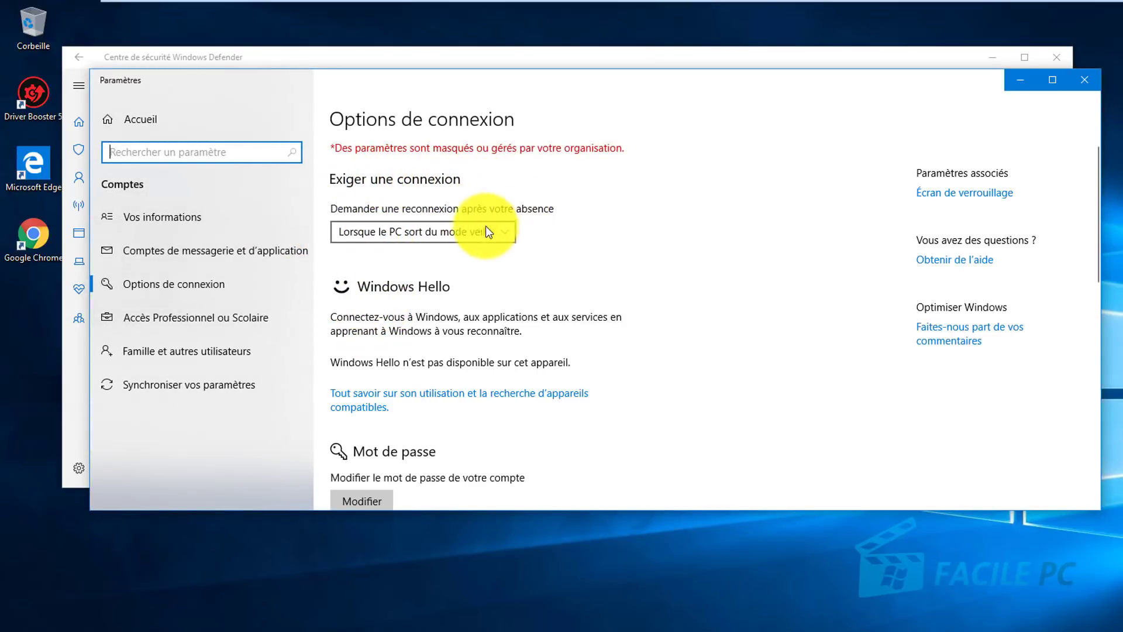
pyautogui.click(468, 234)
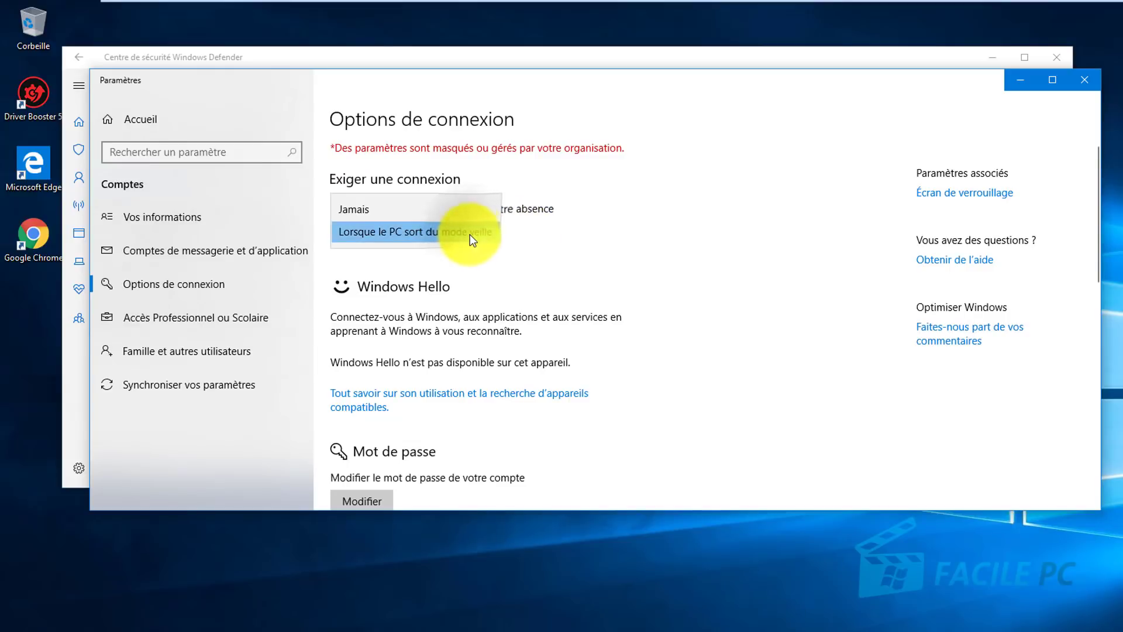
pyautogui.click(550, 236)
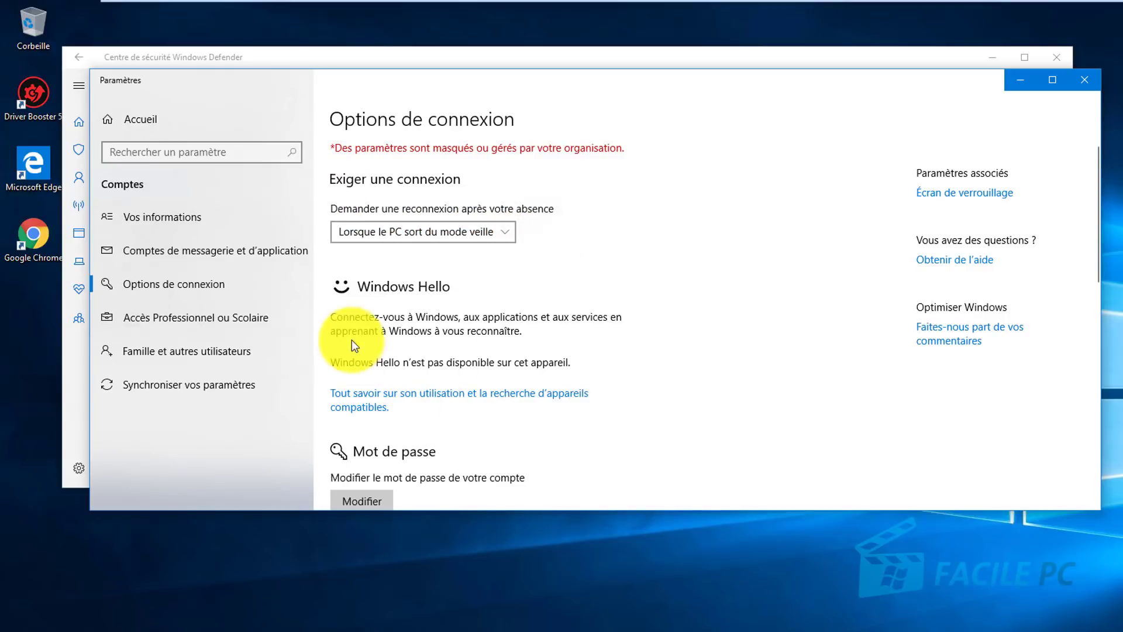
# - Review the password, PIN, picture password and dynamic lock sections of the sign-in options, and close the settings window
pyautogui.scroll(-3, 445, 398)
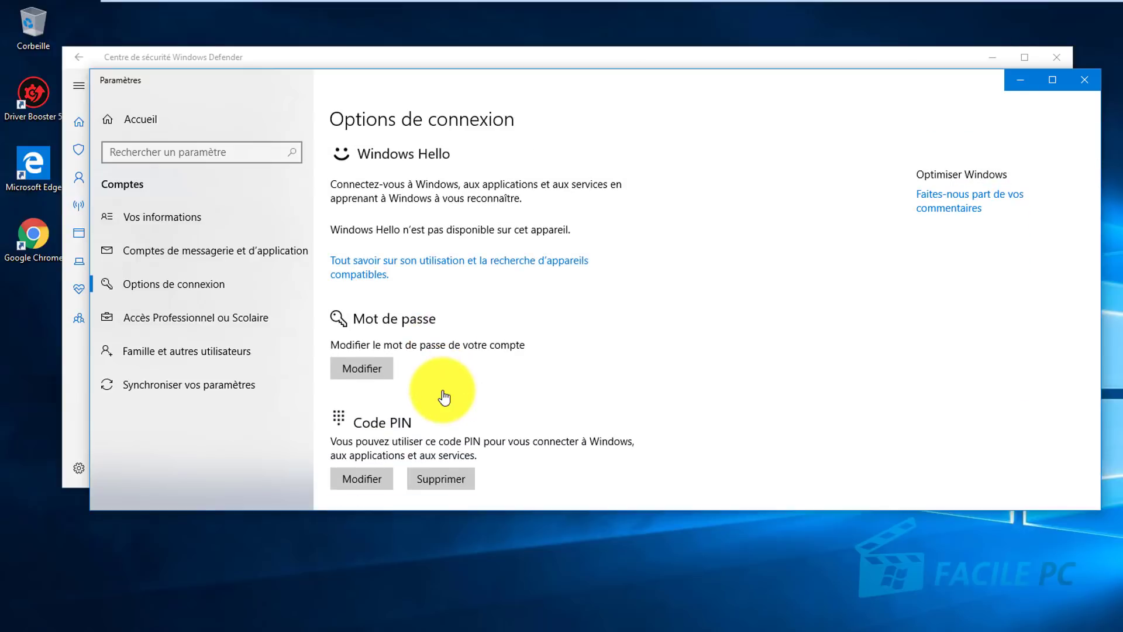
pyautogui.scroll(-4, 374, 375)
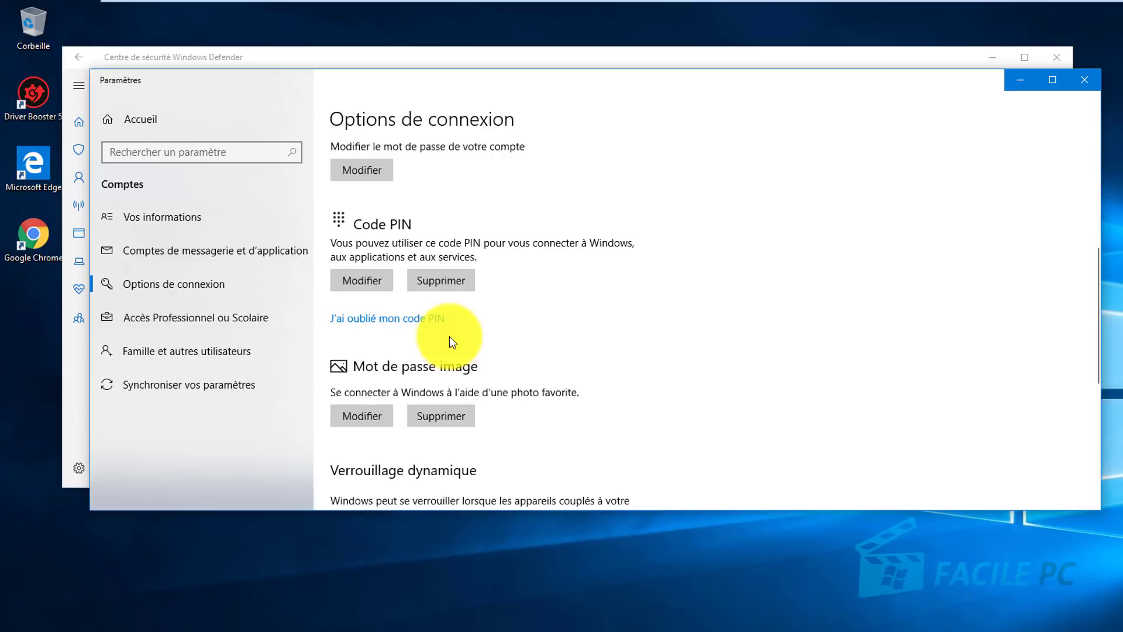
pyautogui.scroll(-3, 450, 336)
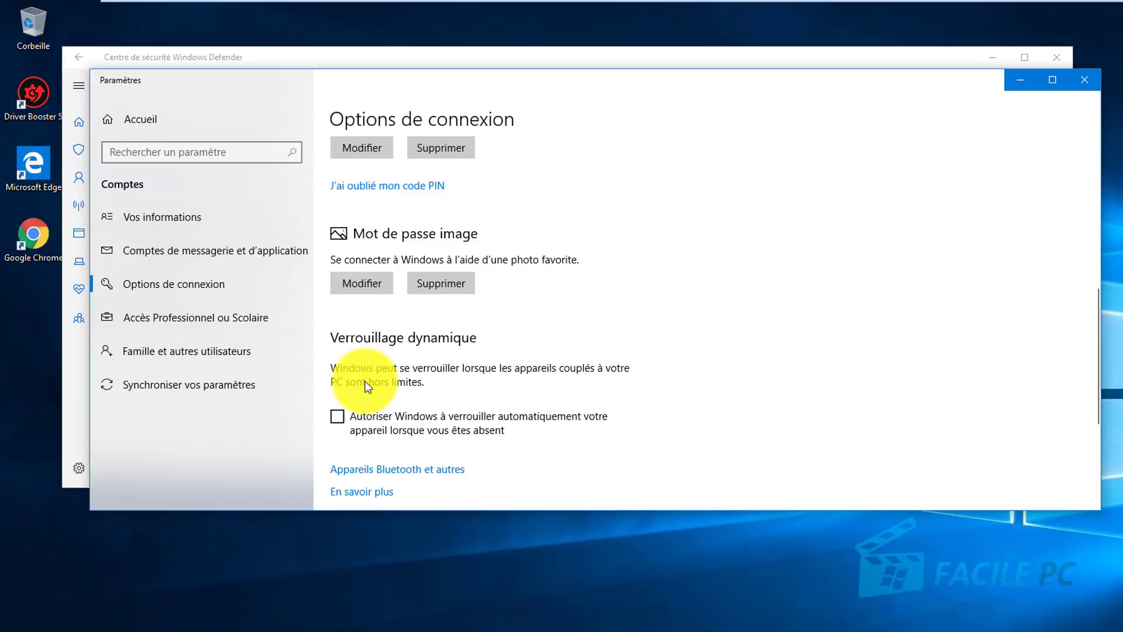
pyautogui.scroll(10, 368, 386)
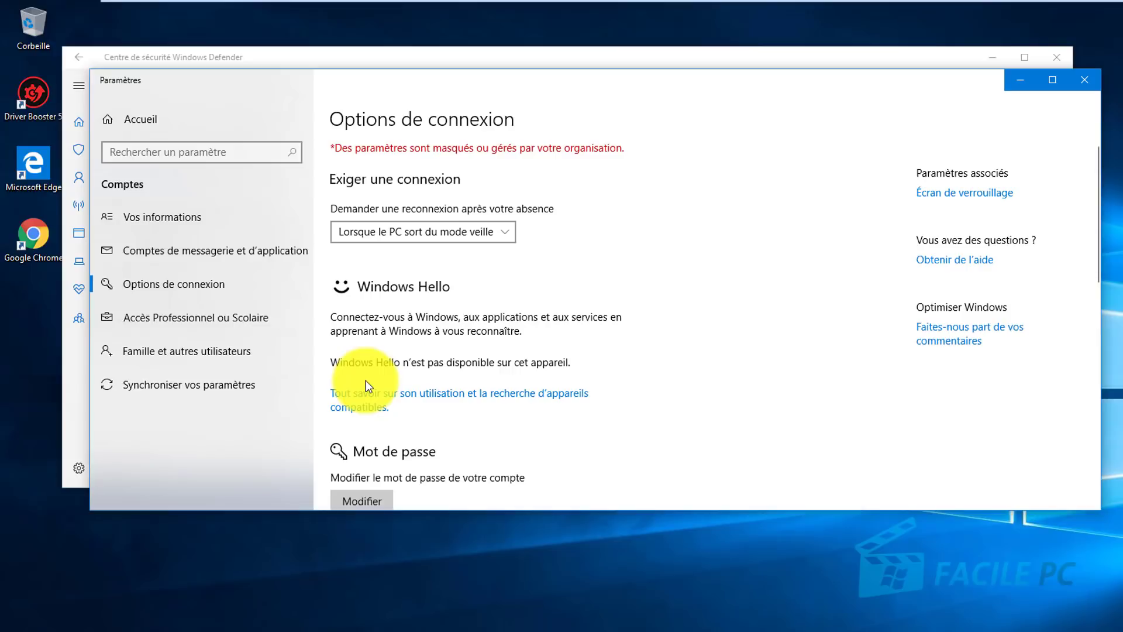
pyautogui.click(1087, 79)
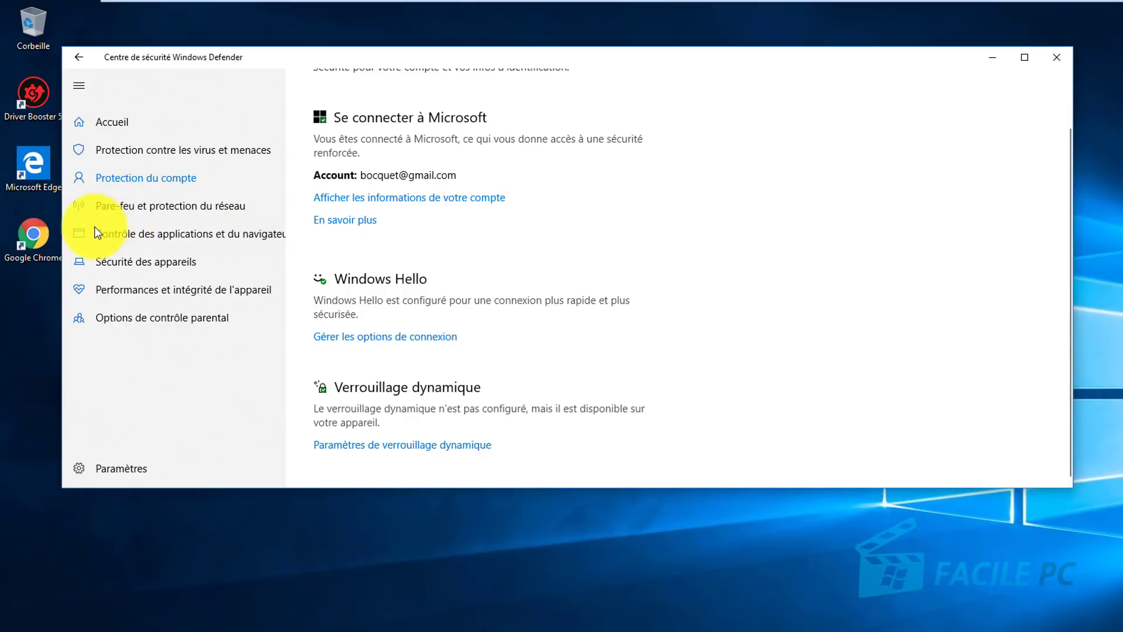
# - Open the list of applications allowed through the firewall from the firewall and network protection page
pyautogui.click(139, 207)
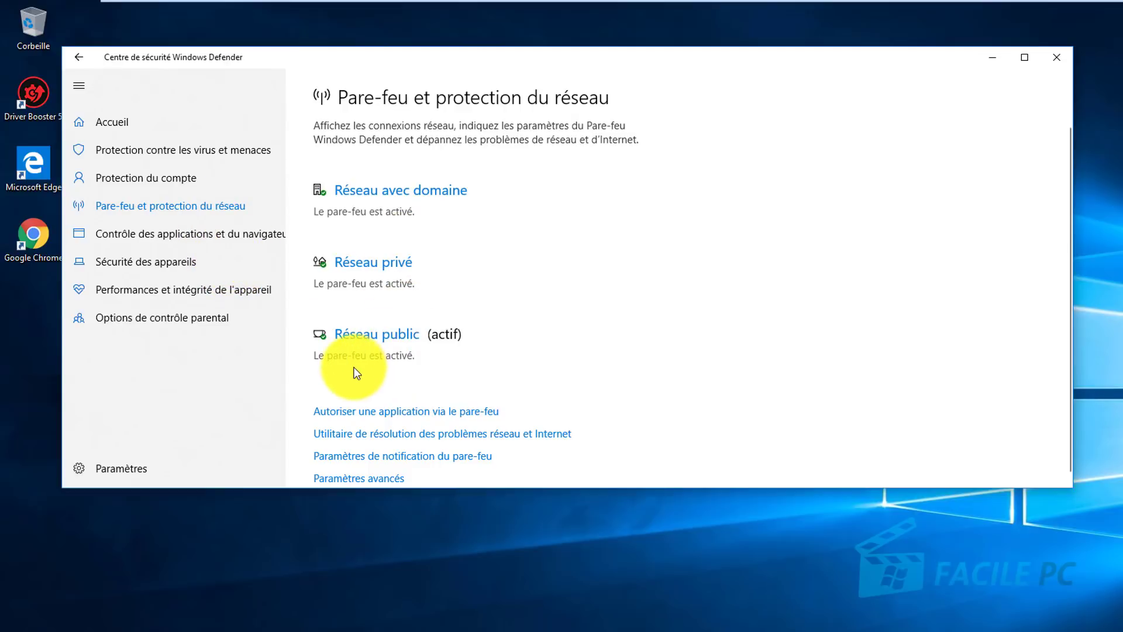
pyautogui.scroll(-1, 356, 373)
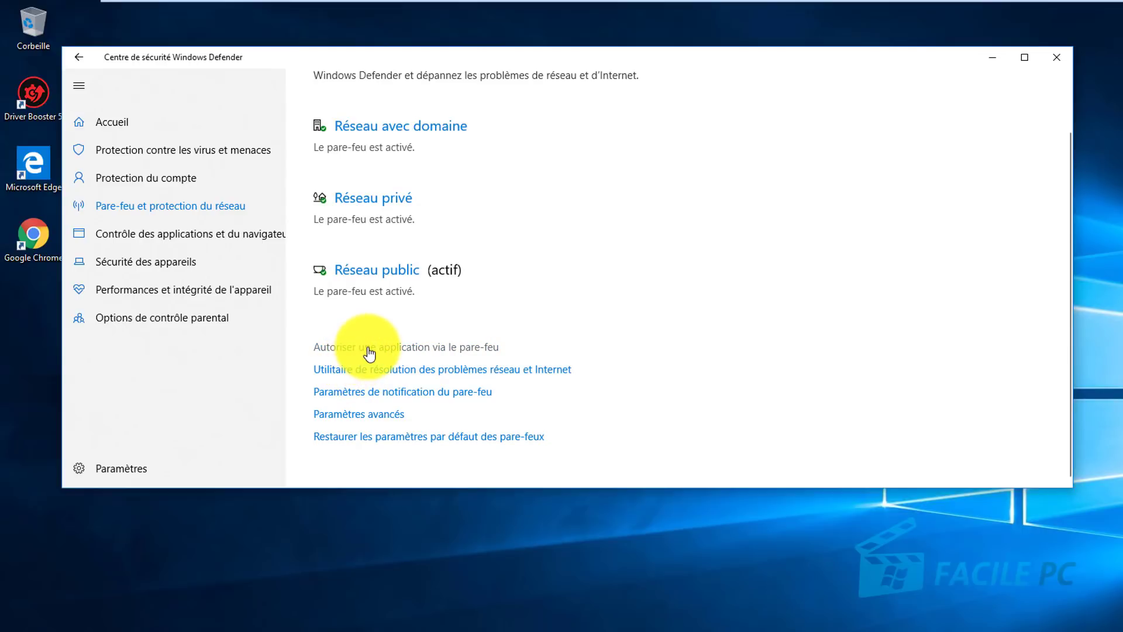
pyautogui.click(368, 348)
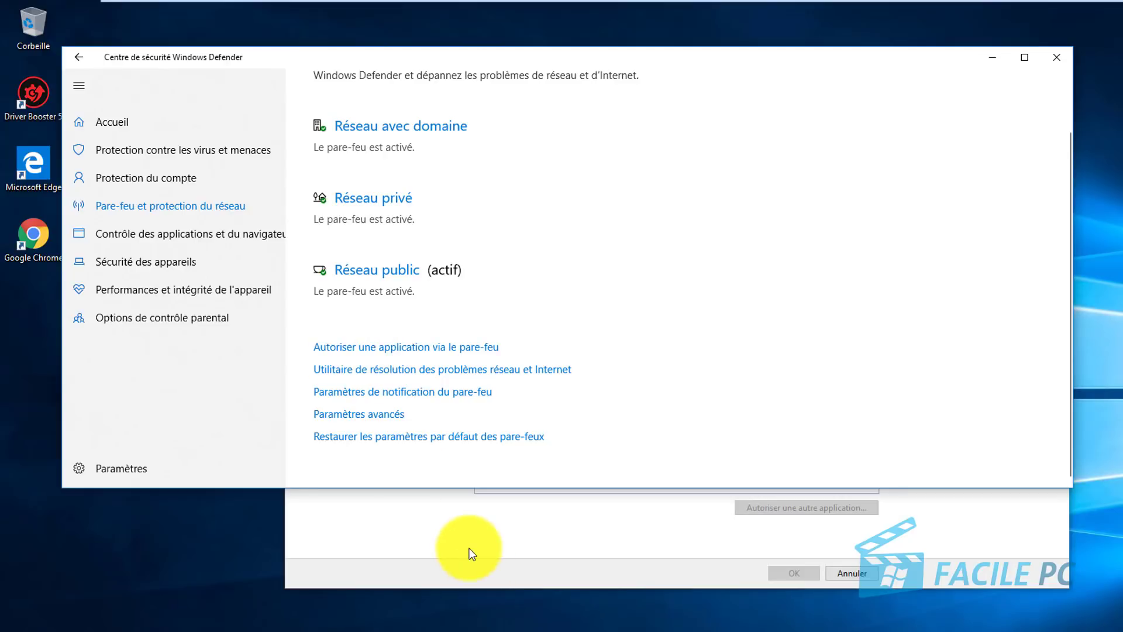
pyautogui.click(395, 536)
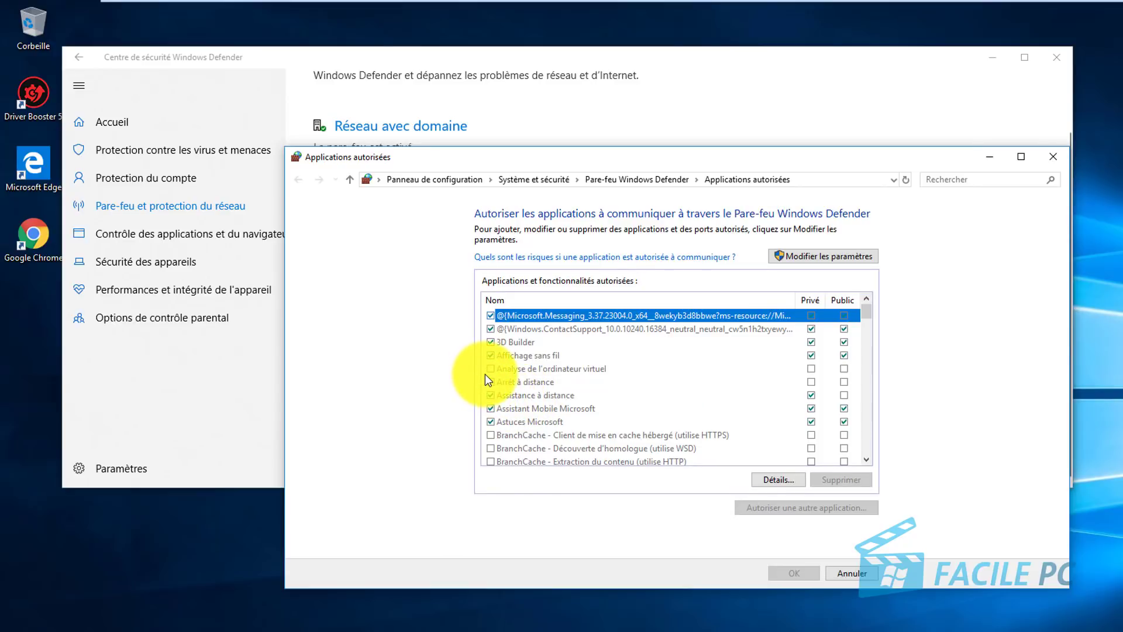
# - Try allowing Analyse de l'ordinateur virtuel through the firewall and discard the change
pyautogui.click(785, 261)
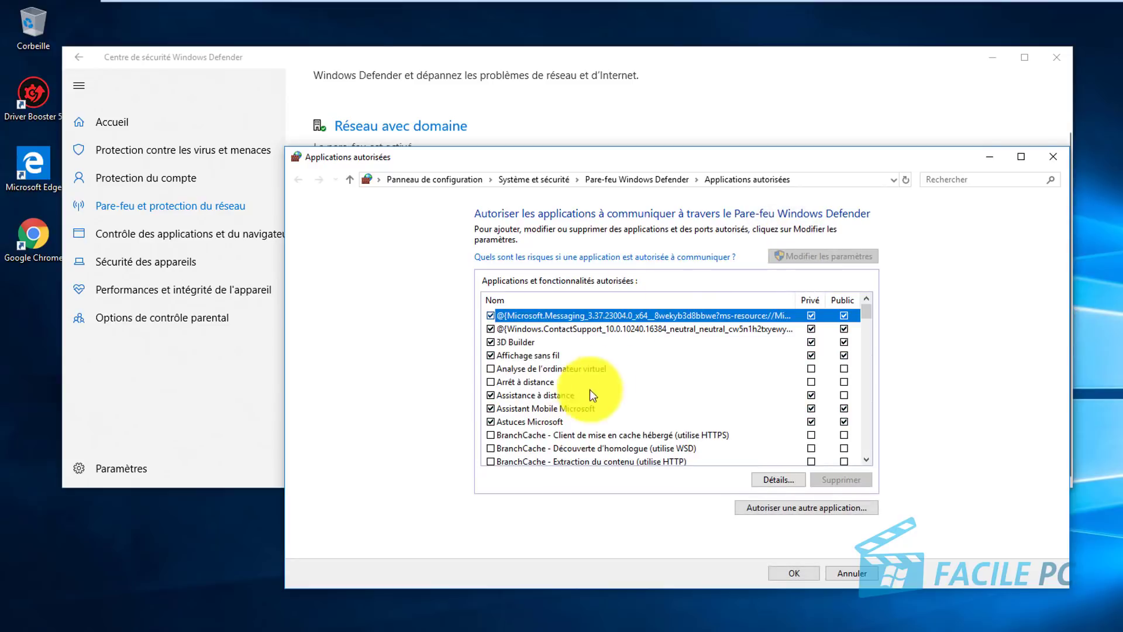
pyautogui.click(490, 370)
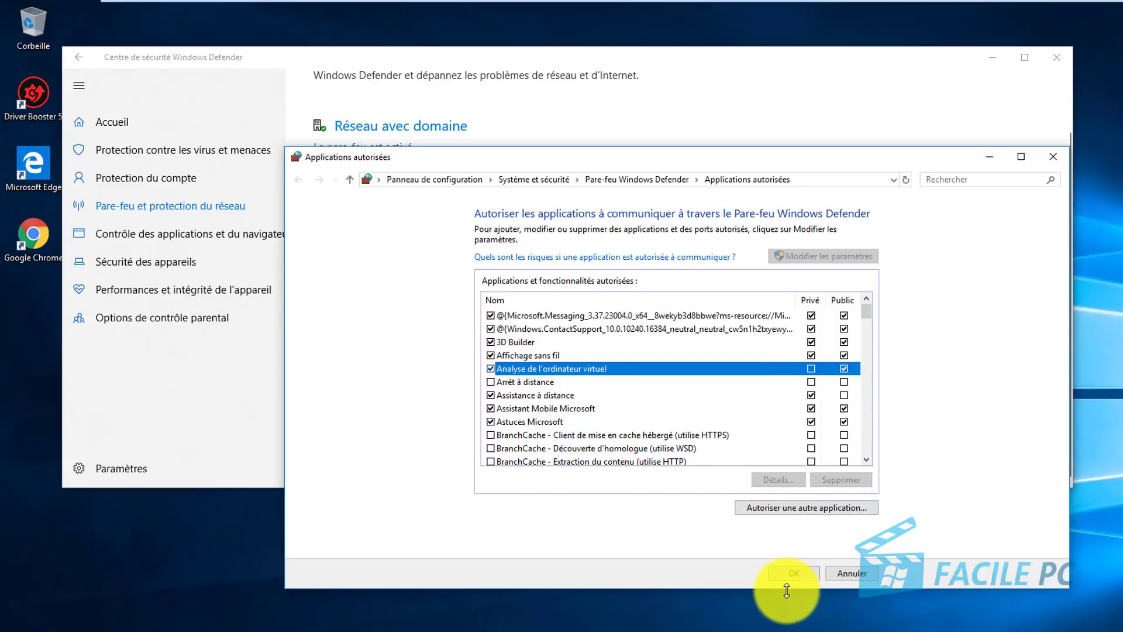
pyautogui.click(852, 572)
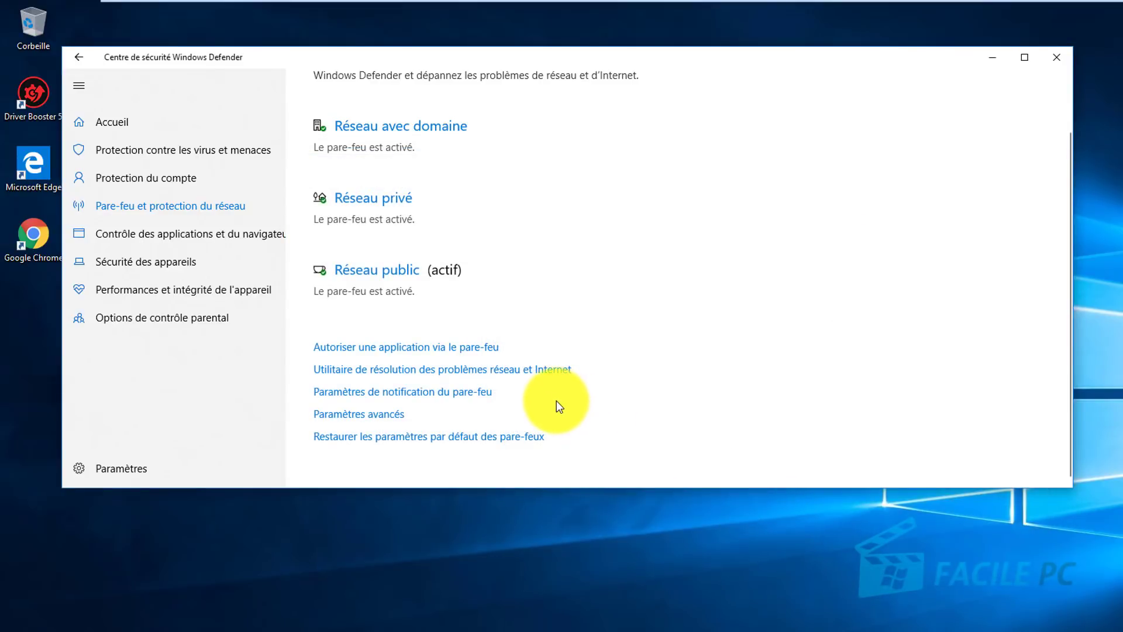
# - Open the firewall's advanced settings with administrator approval, view the profile overview, and close the window
pyautogui.click(364, 426)
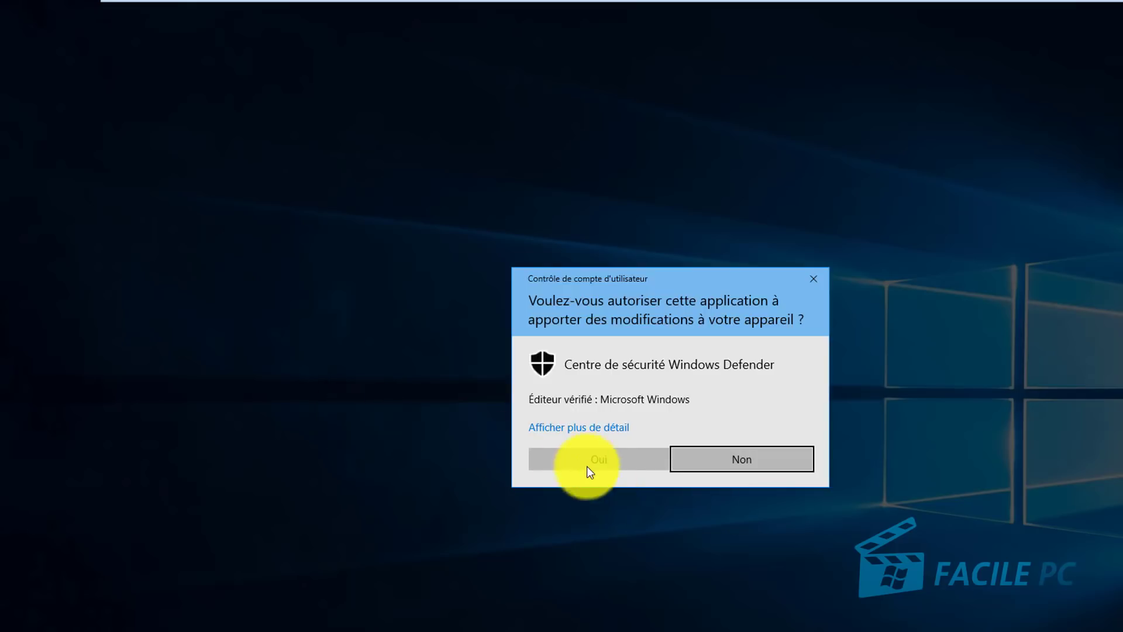
pyautogui.click(574, 465)
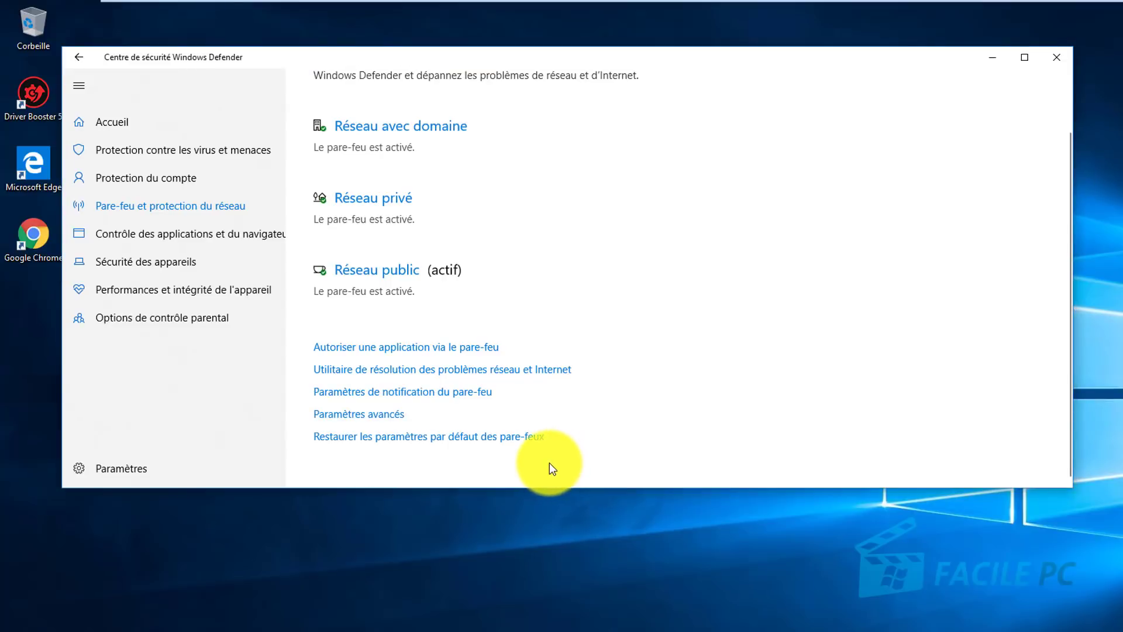
pyautogui.click(424, 527)
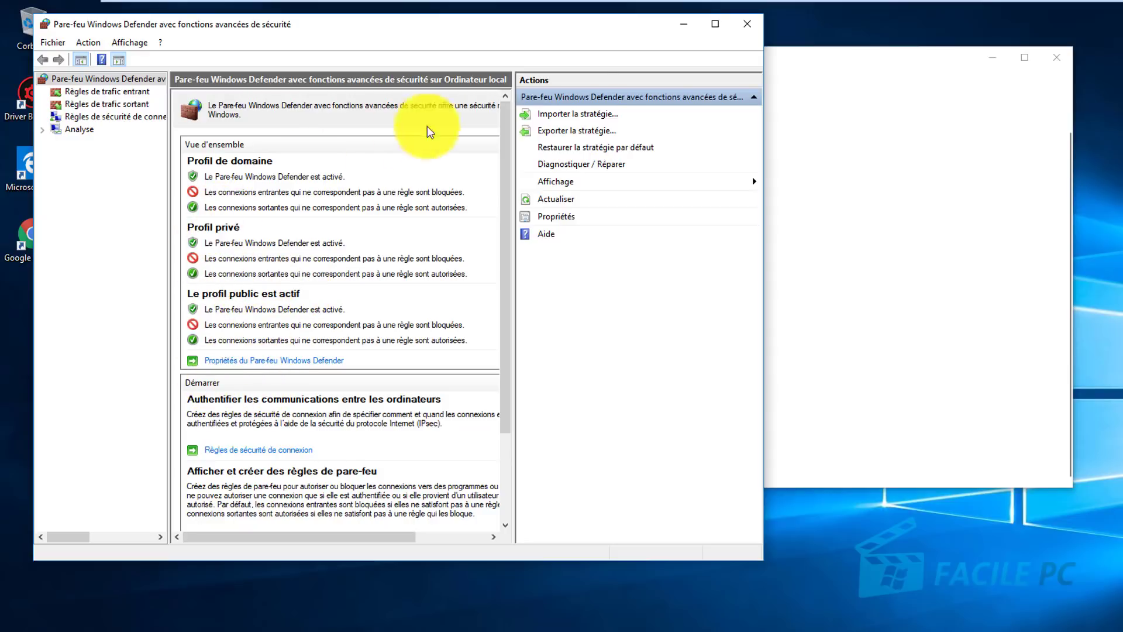
pyautogui.click(745, 26)
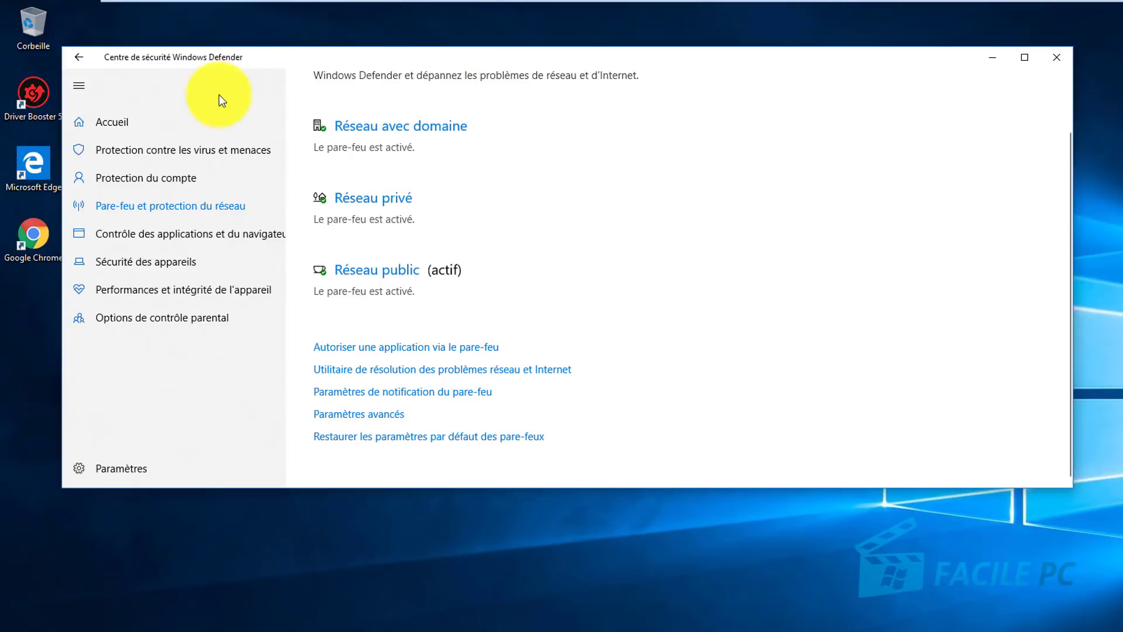
# - Review the SmartScreen settings for apps and files, Microsoft Edge and Microsoft Store apps under application and browser control
pyautogui.click(145, 241)
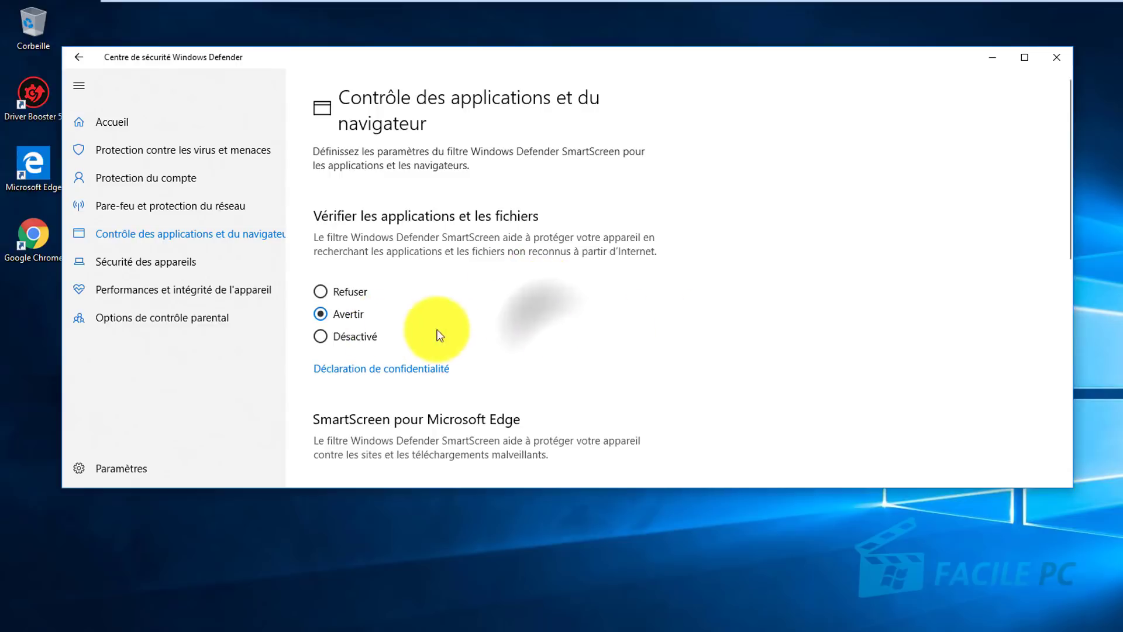
pyautogui.moveTo(1069, 201); pyautogui.dragTo(1068, 328)
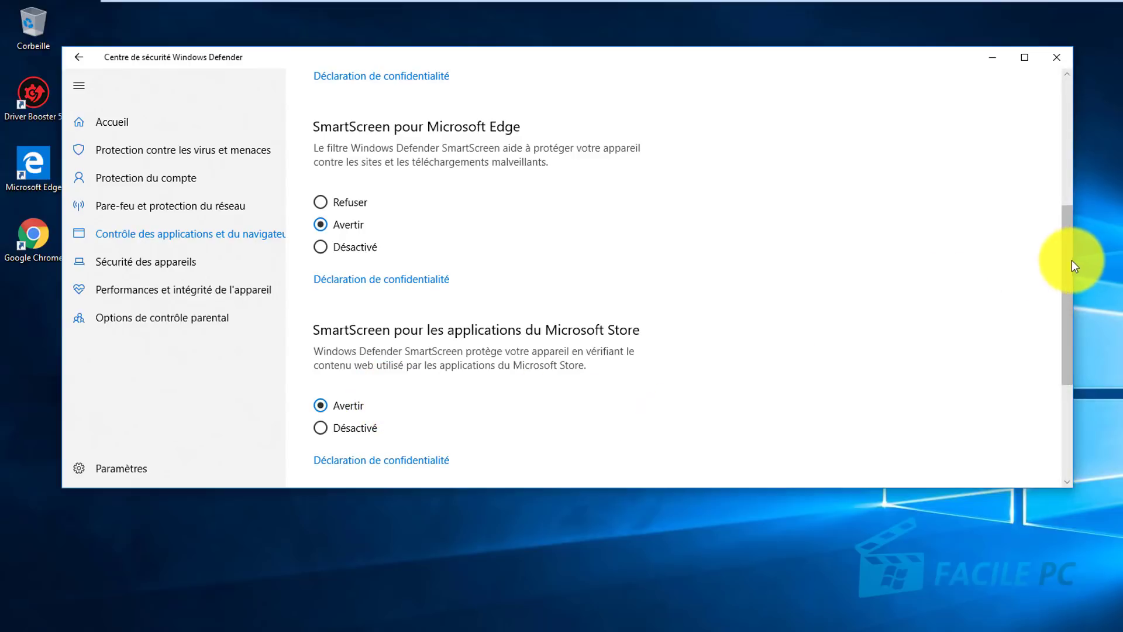
pyautogui.moveTo(1062, 263); pyautogui.dragTo(1063, 231)
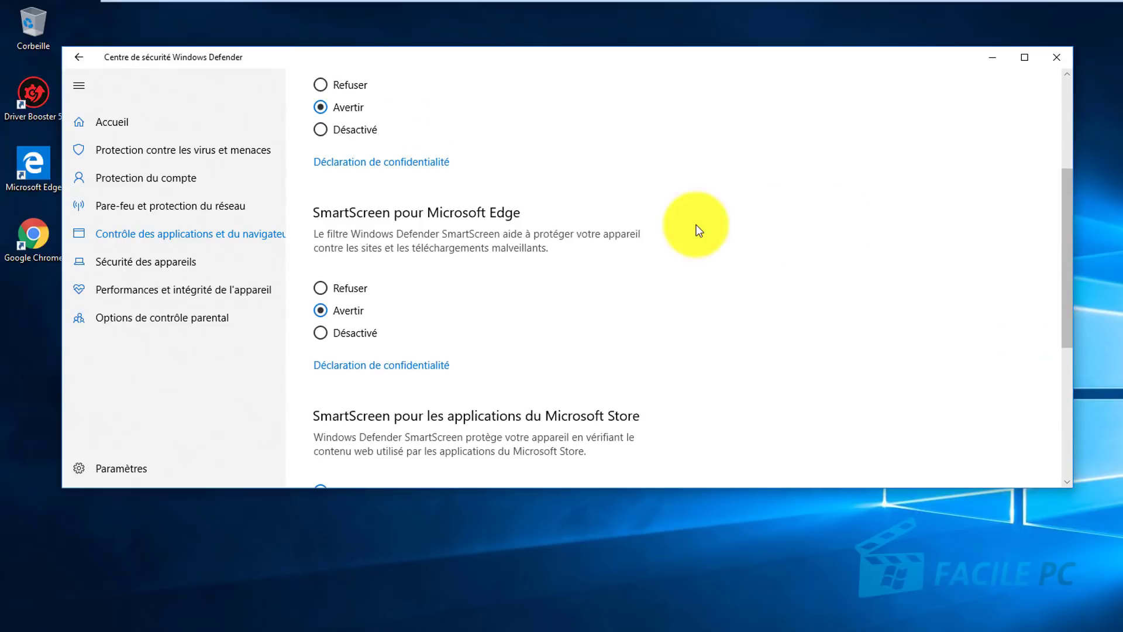
# - View the device security page and examine the device health report, expanding its Applications et logiciels entry
pyautogui.click(130, 270)
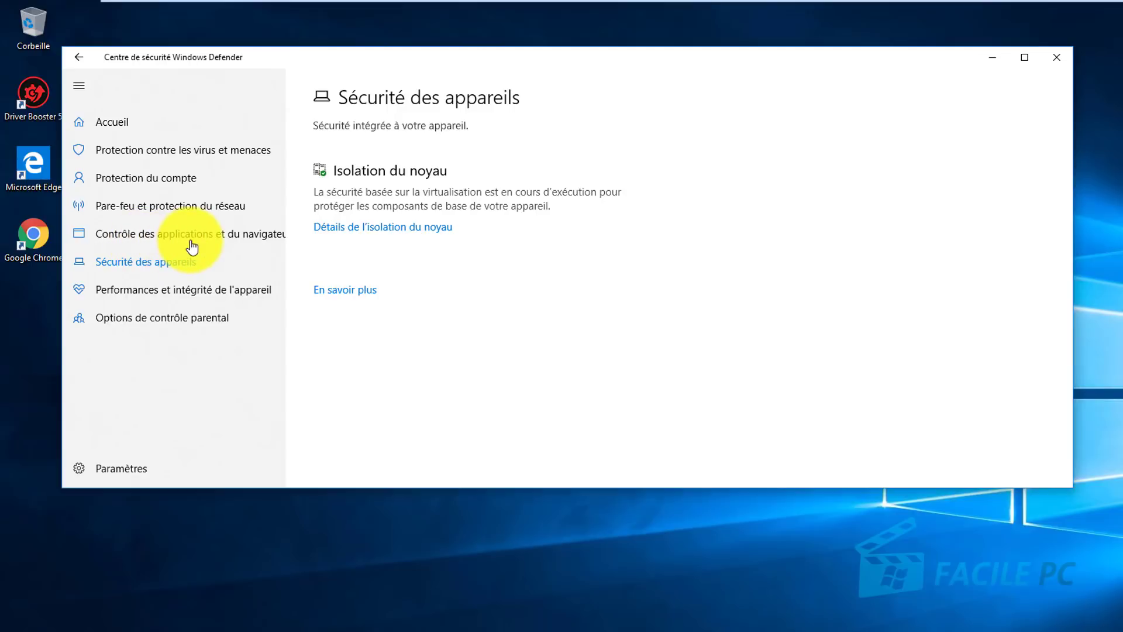
pyautogui.click(135, 291)
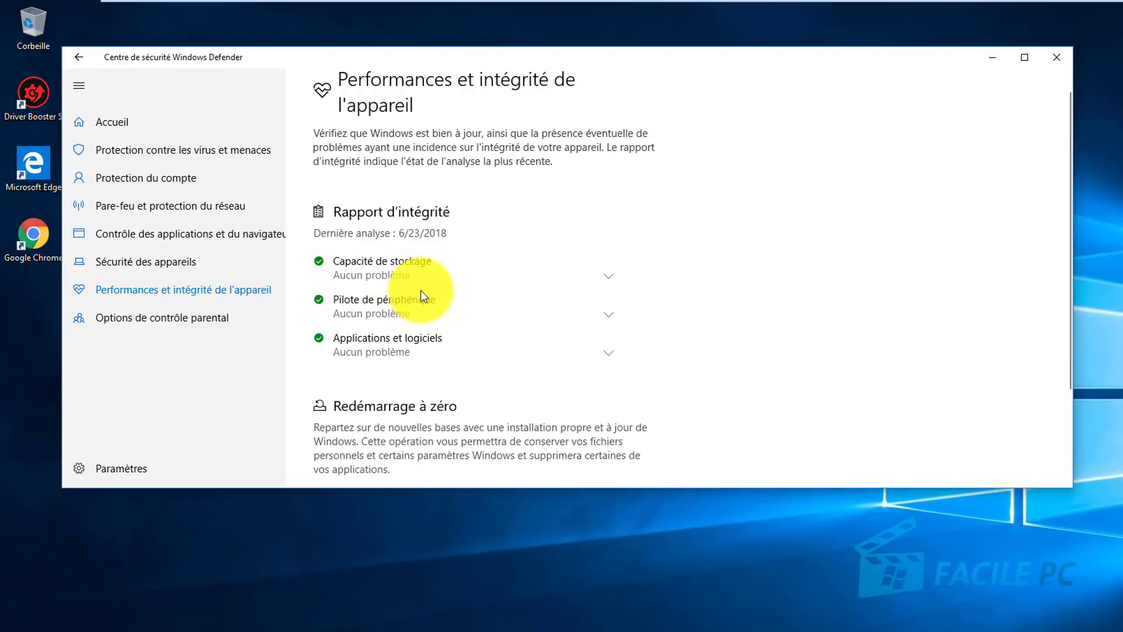
pyautogui.scroll(-3, 398, 401)
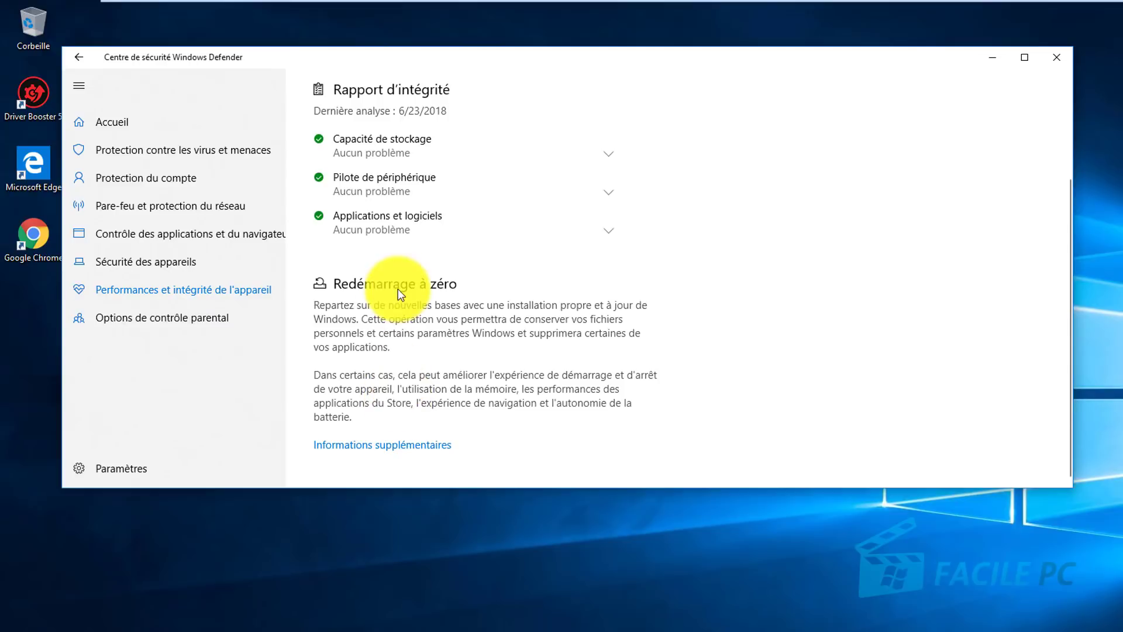
pyautogui.click(610, 231)
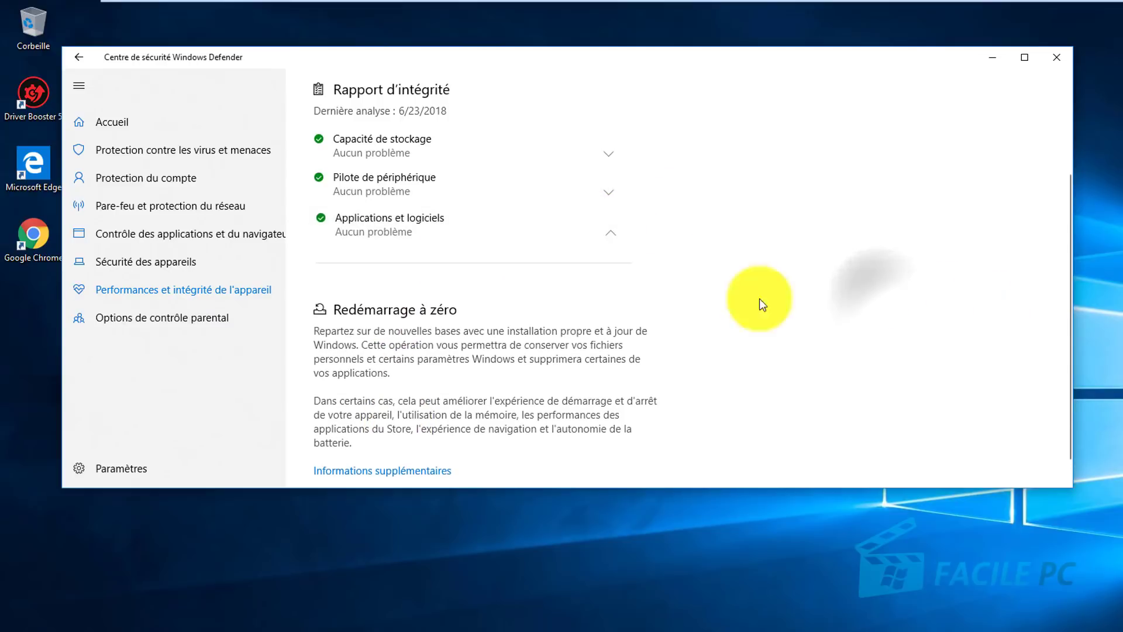
pyautogui.scroll(1, 534, 377)
pyautogui.scroll(2, 534, 377)
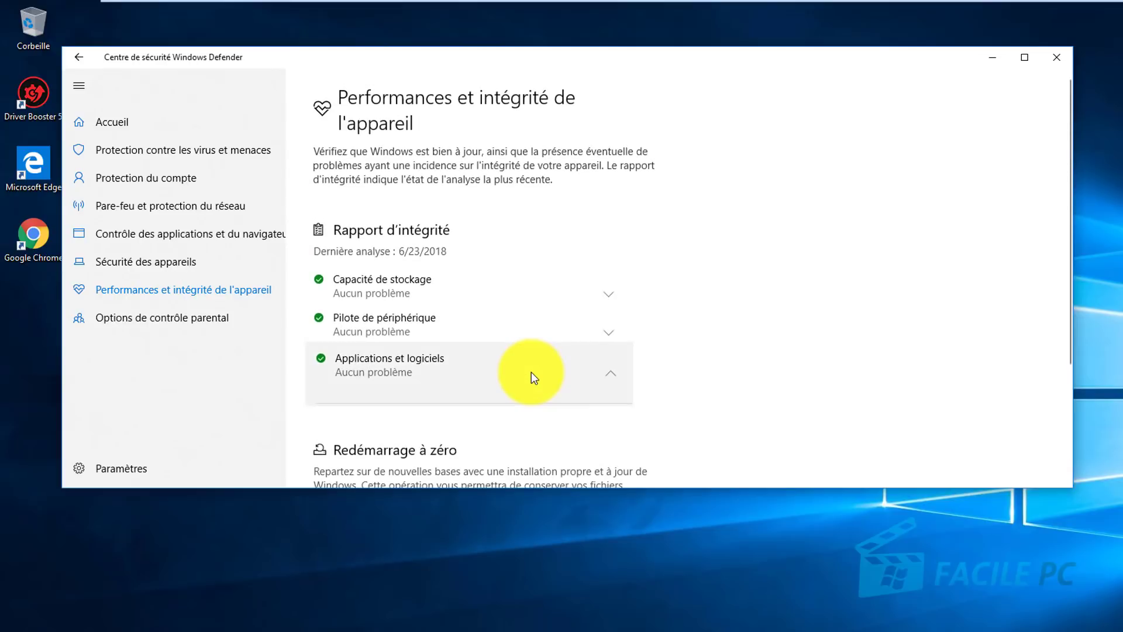